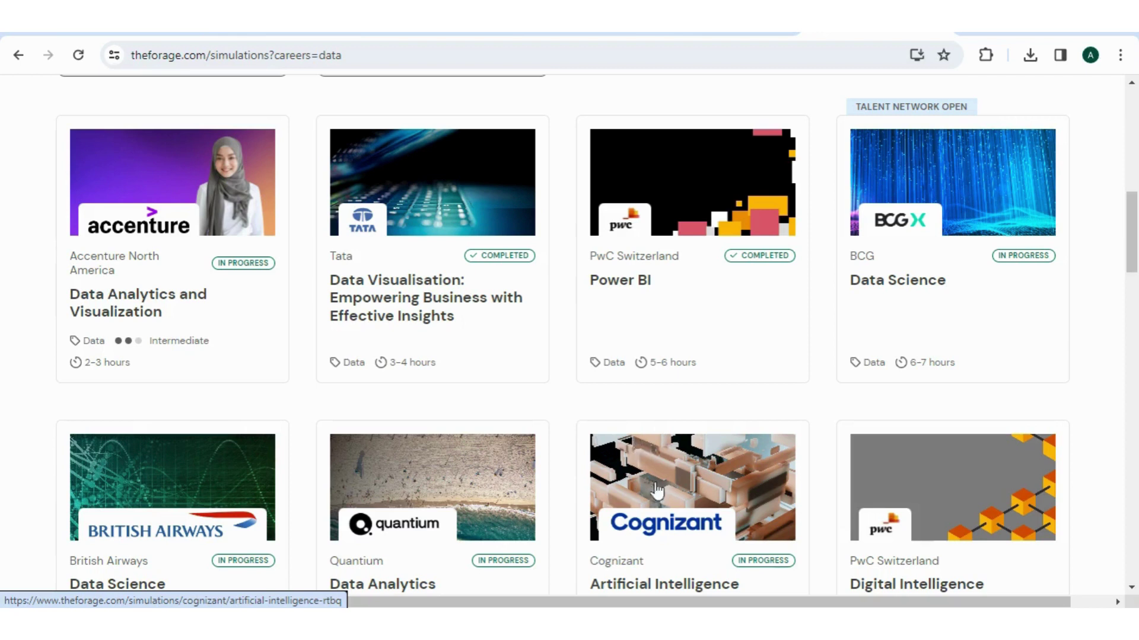
# Open the Tata 'Data Visualisation: Empowering Business with Effective Insights' simulation page.
pyautogui.click(438, 313)
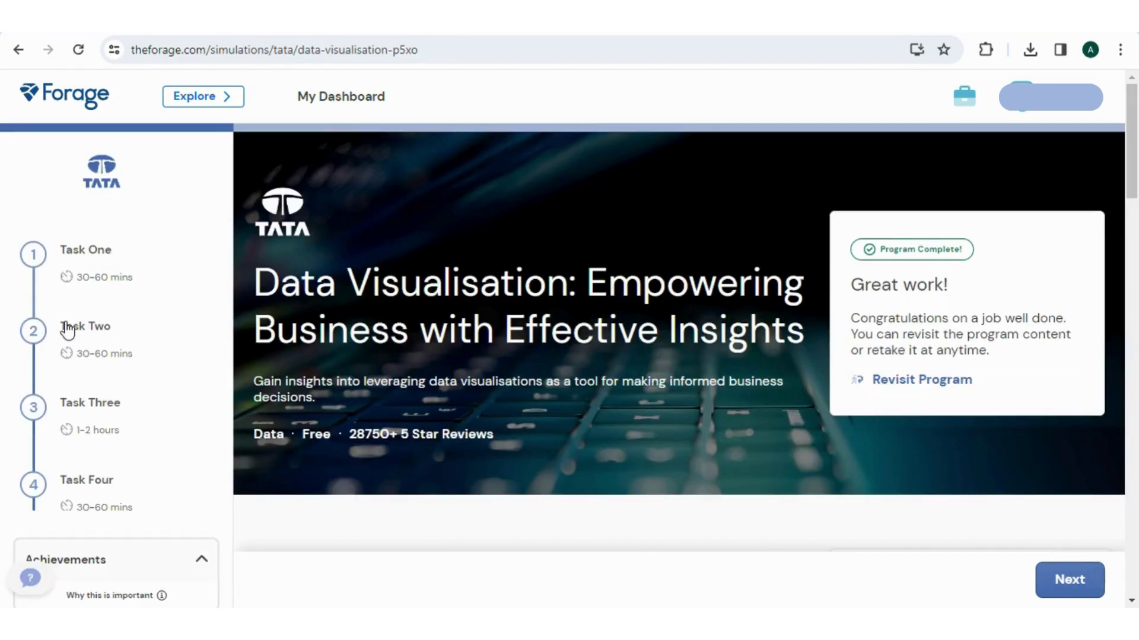
# Open Task Two, Choosing the Right Visuals, and advance to its background information.
pyautogui.click(68, 330)
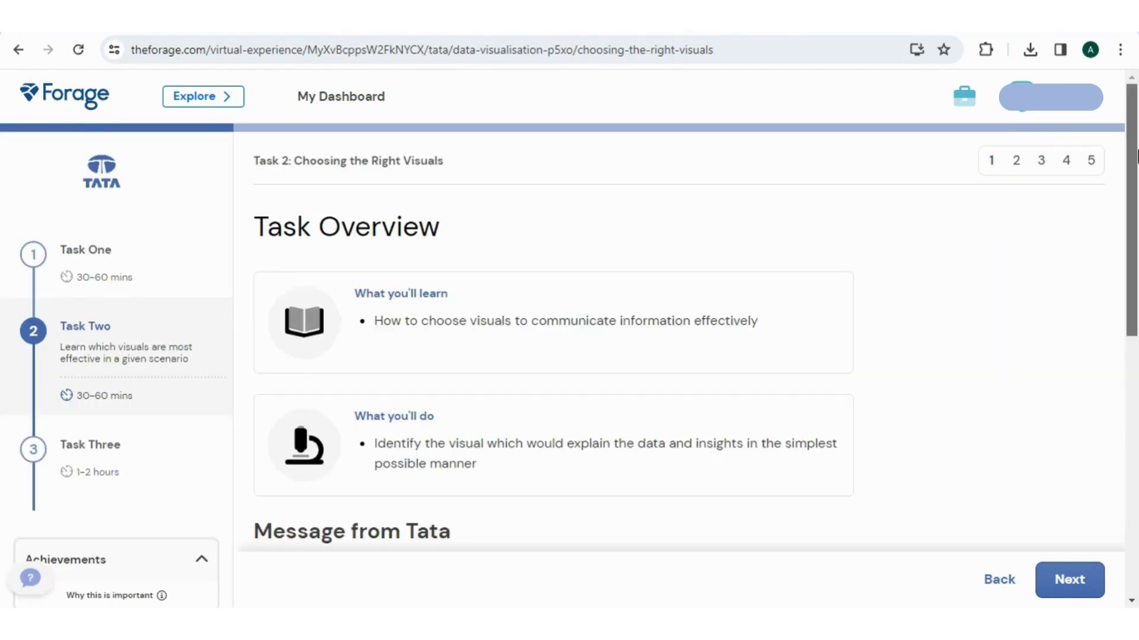
pyautogui.scroll(-2, 569, 357)
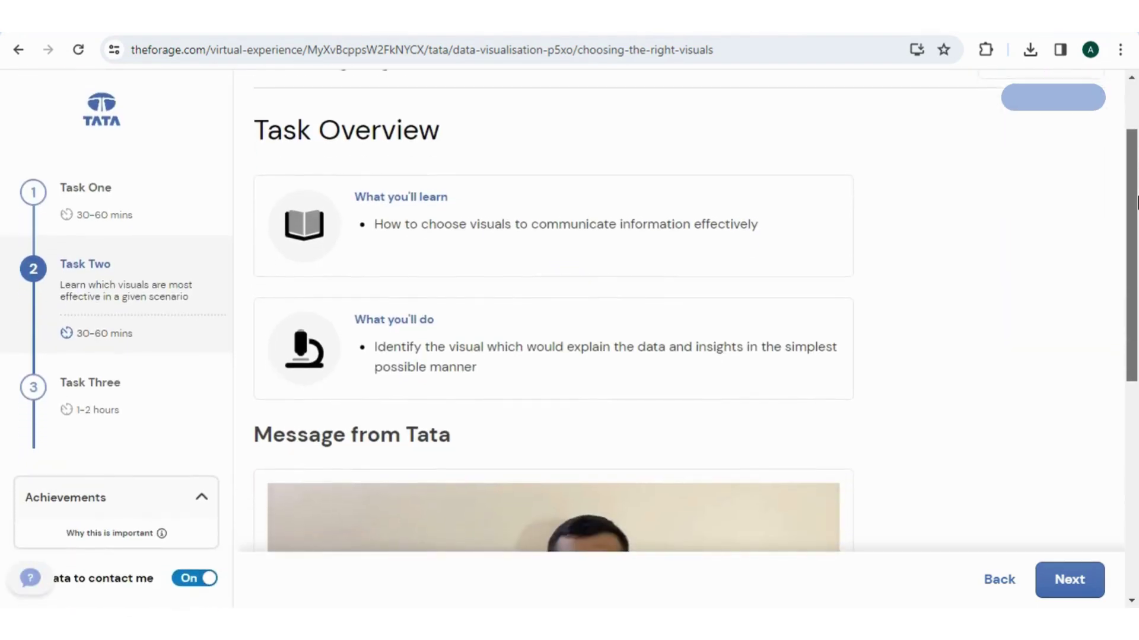
pyautogui.click(1073, 583)
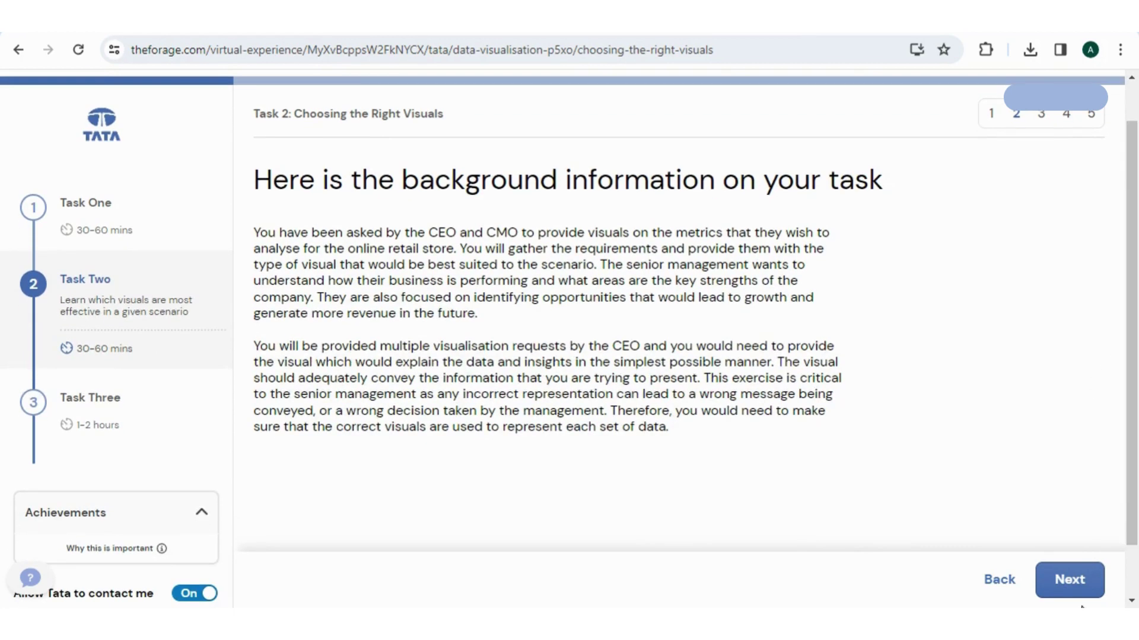
# Advance to Task Two's instructions page and leave full-screen browsing.
pyautogui.click(1076, 583)
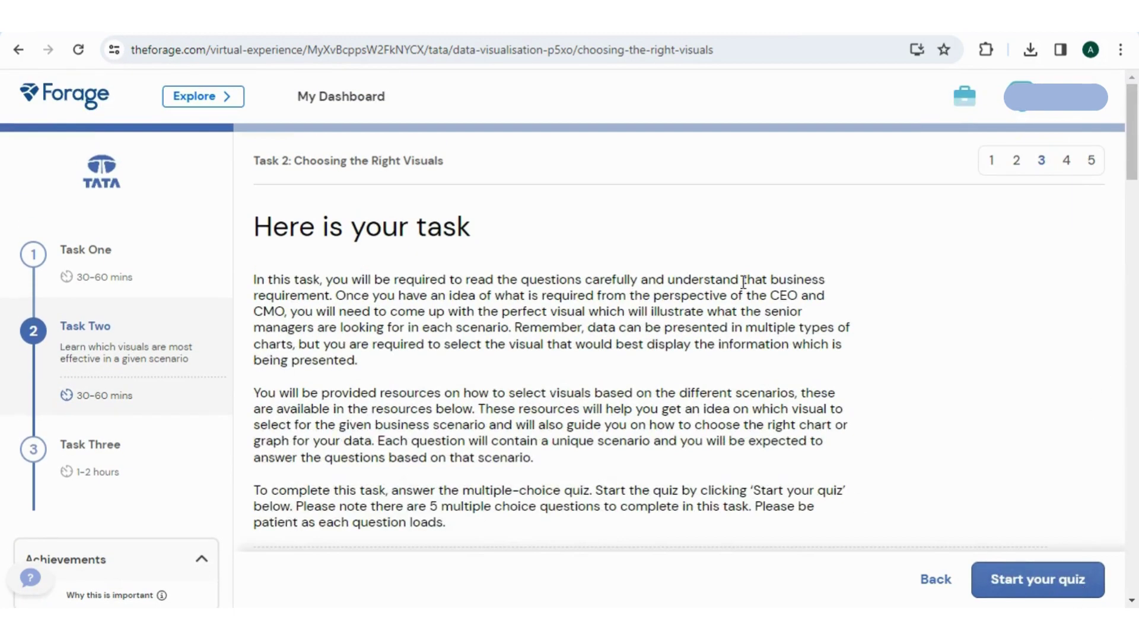
pyautogui.press('F11')
pyautogui.scroll(-3, 785, 288)
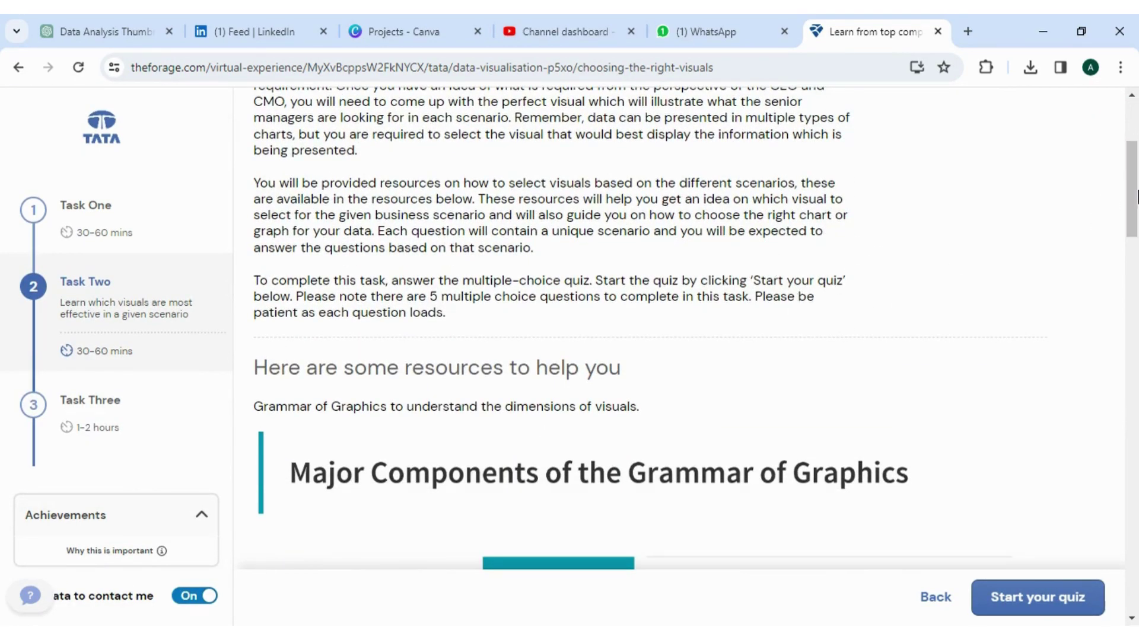
pyautogui.moveTo(1133, 191); pyautogui.dragTo(1133, 391)
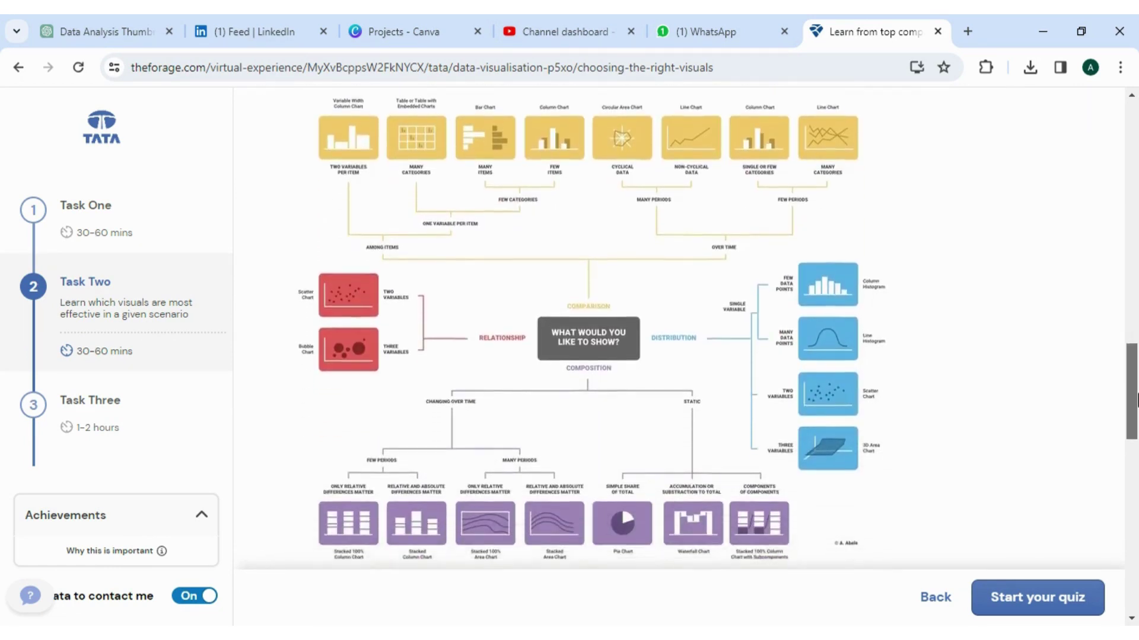